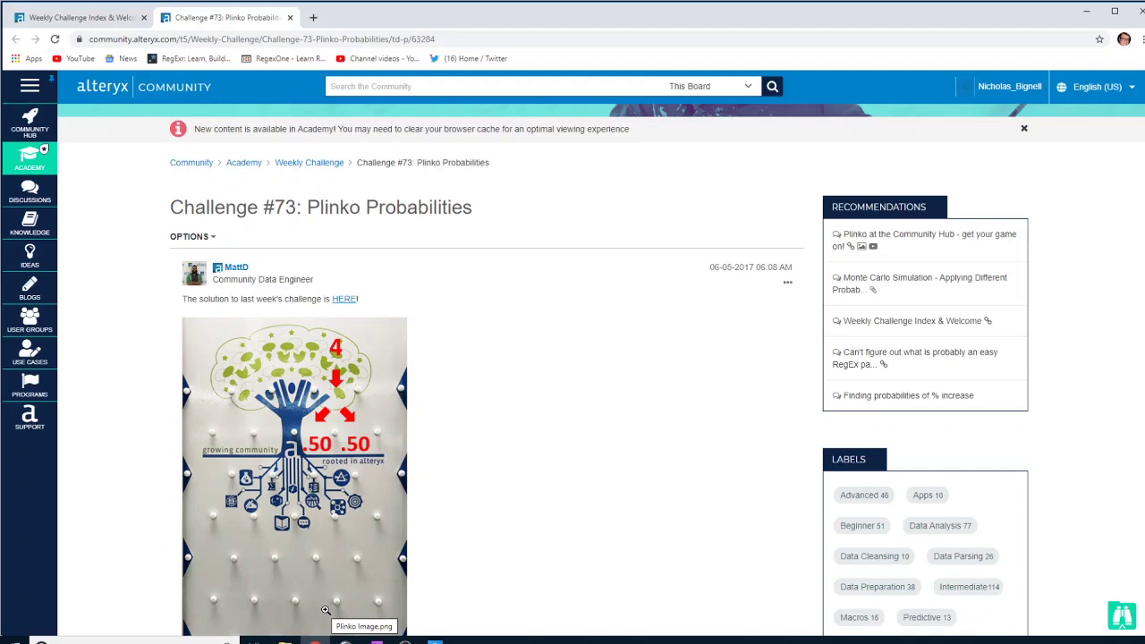
Read through the Plinko Probabilities challenge and examine the peg layout and numbered slots on its board image.
scroll(325, 609, down, 2)
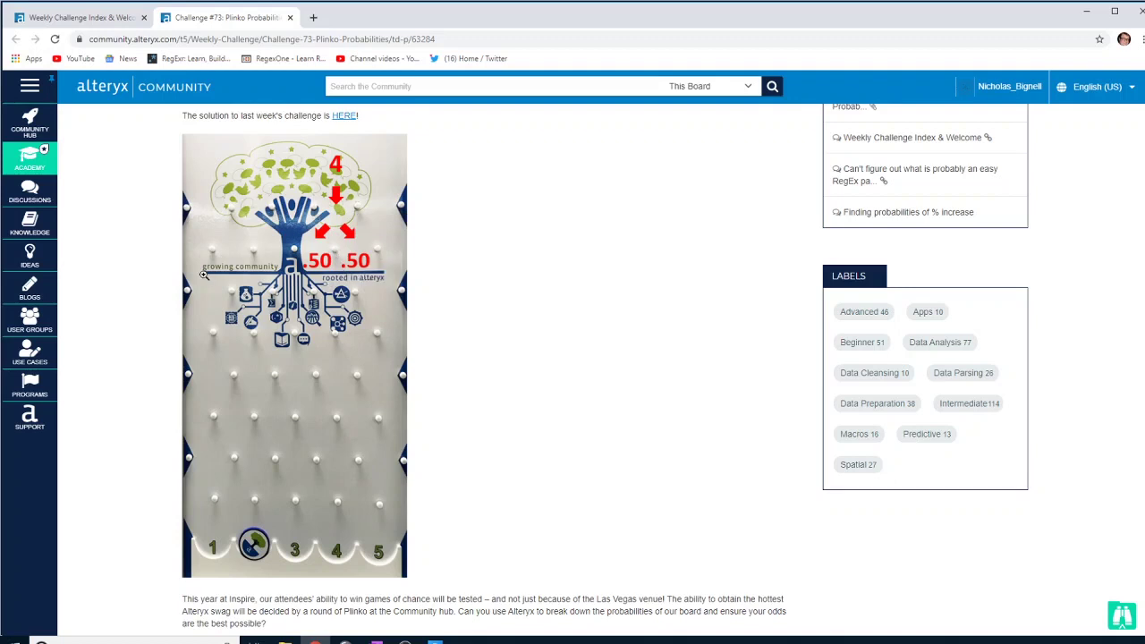
scroll(322, 492, down, 1)
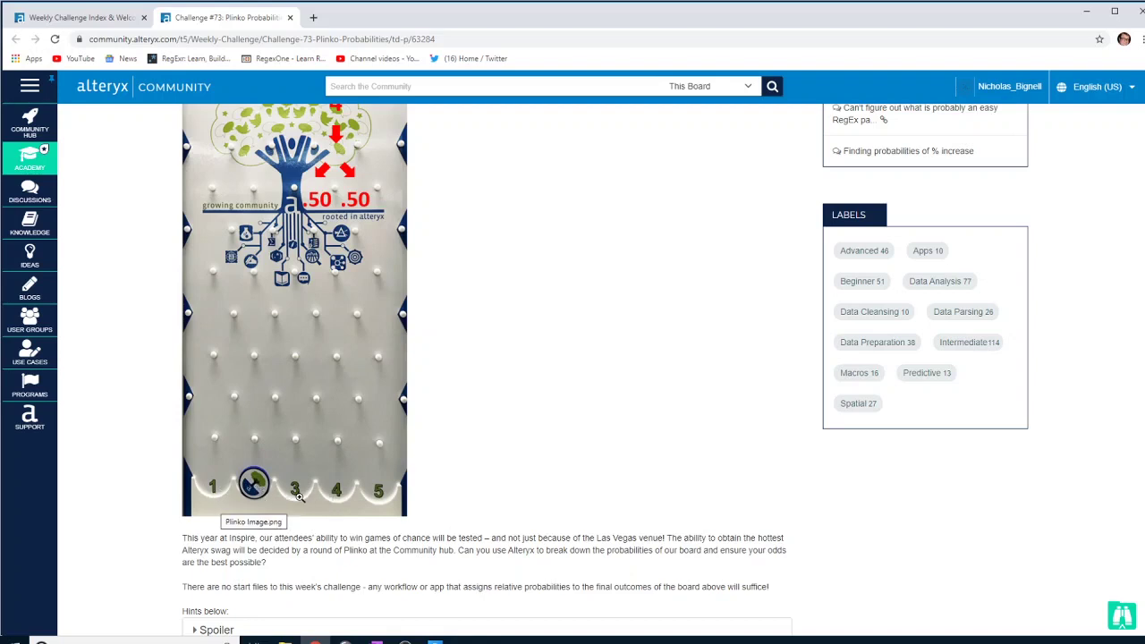
scroll(287, 496, up, 1)
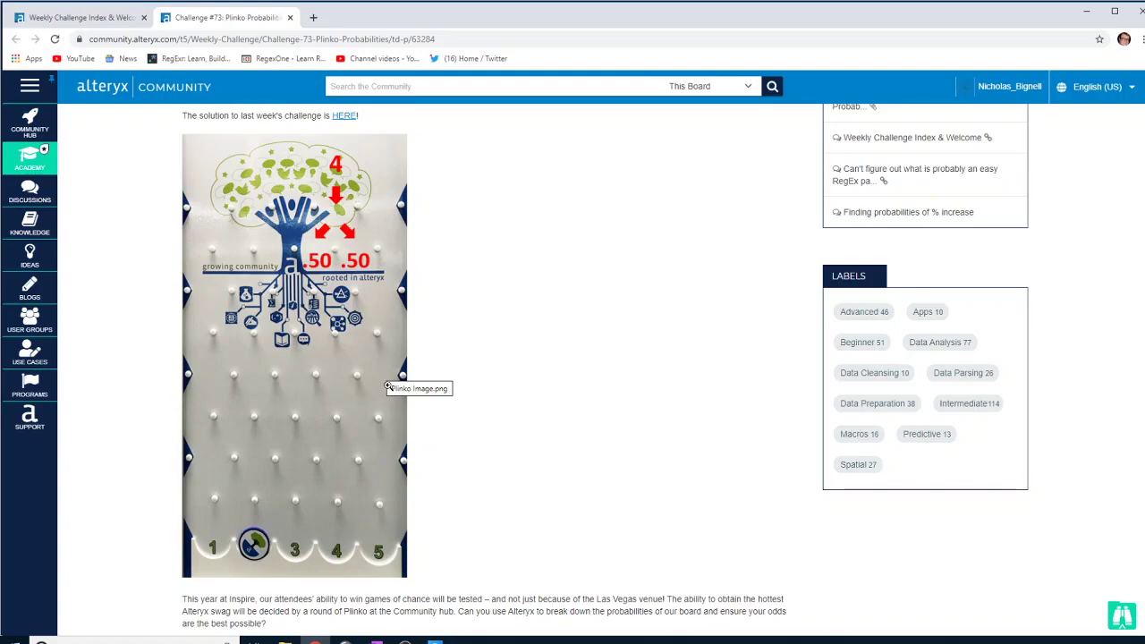
Switch to Alteryx Designer and place a Text Input tool on the empty workflow, with the results area made smaller.
key(alt+Tab)
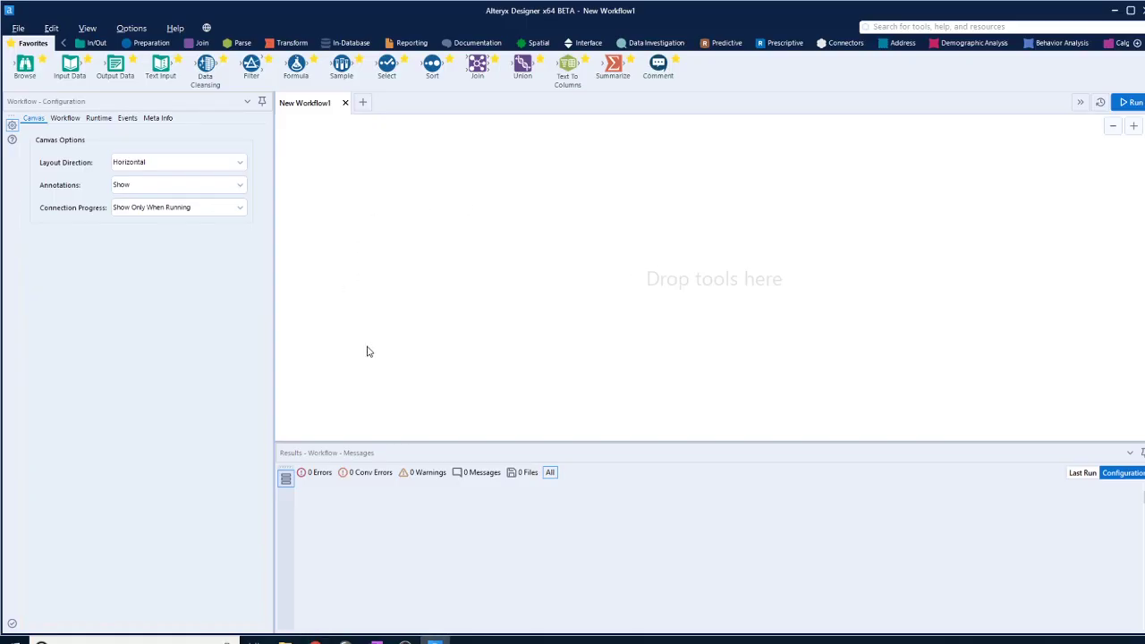
drag(328, 442, 333, 493)
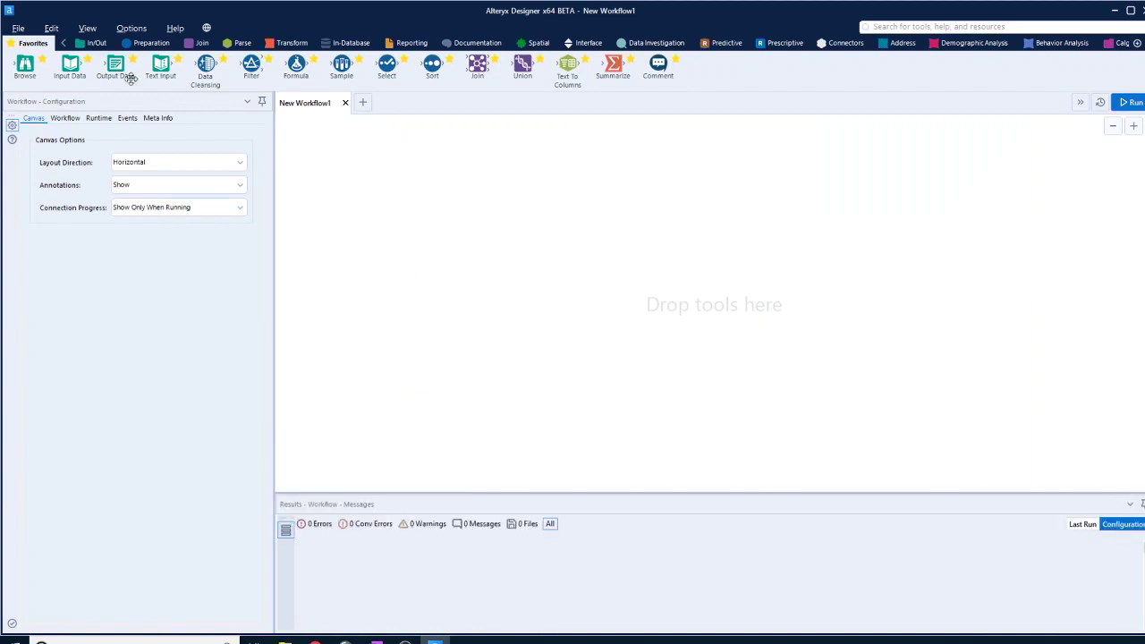
drag(159, 64, 161, 63)
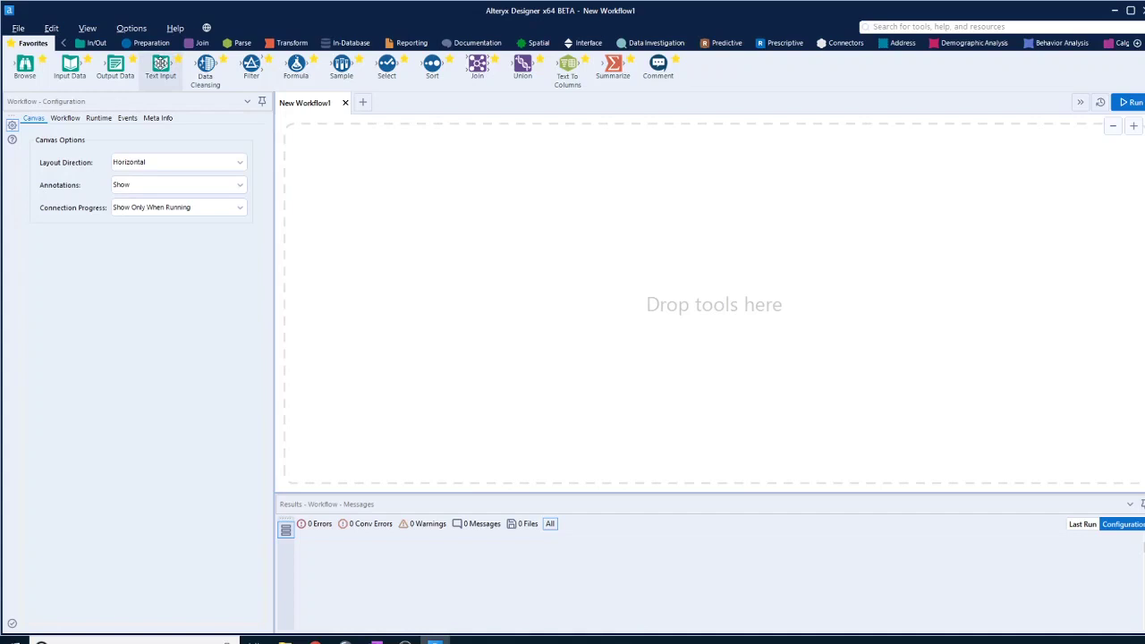
drag(160, 63, 362, 209)
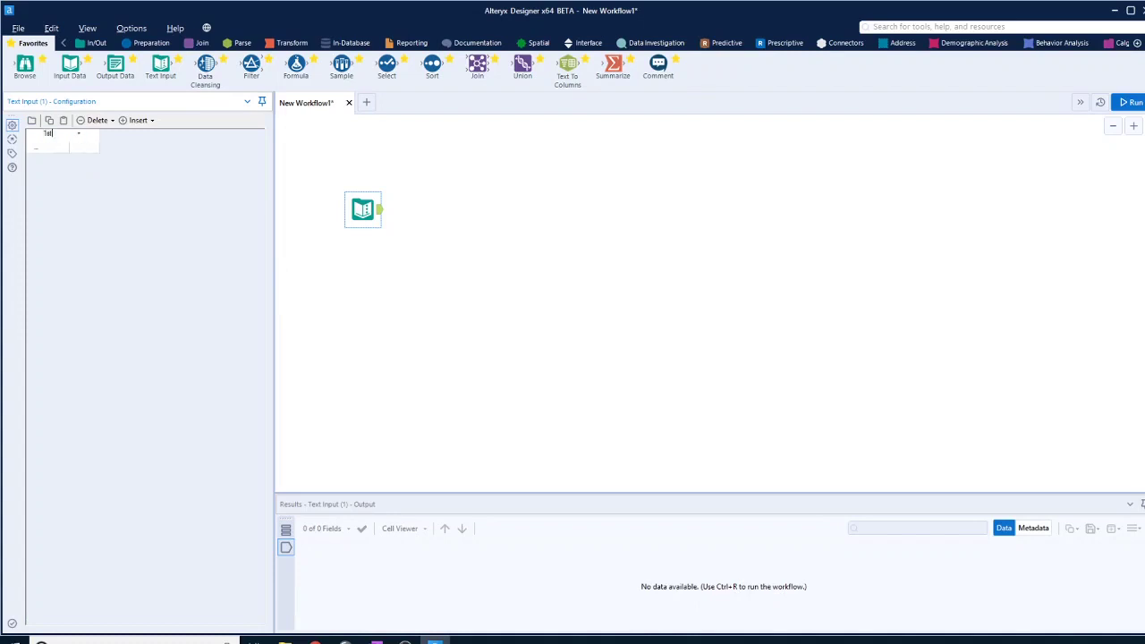
Name the Text Input column 1st Row and fill it with the values 1 through 5.
text(ow)
click(56, 150)
text(1)
click(57, 163)
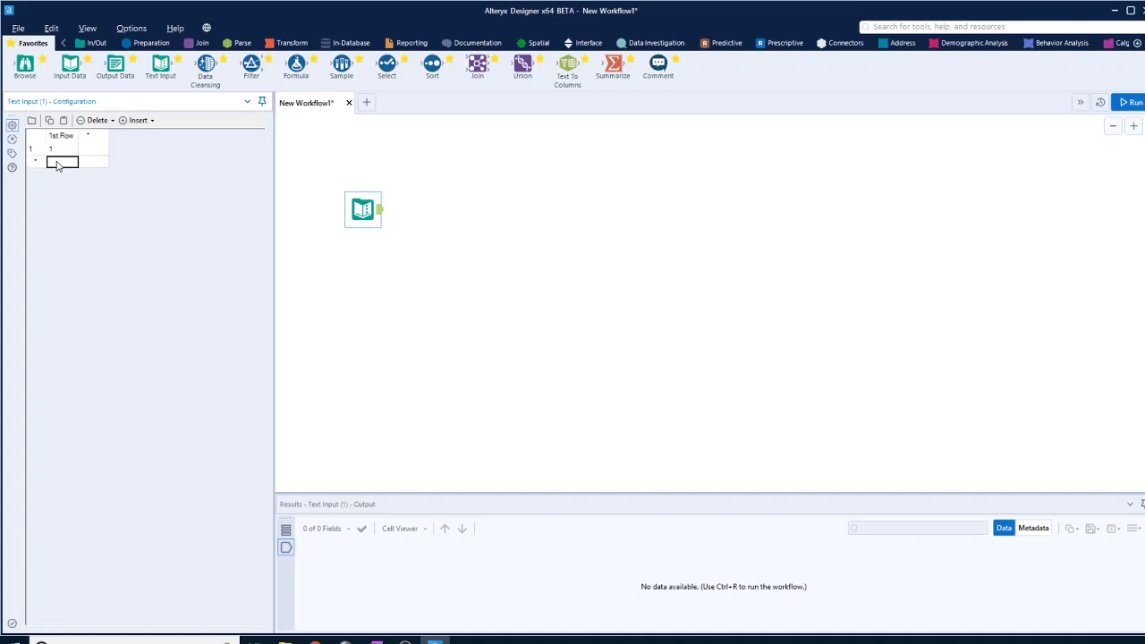
text(2)
click(60, 176)
text(3)
click(58, 189)
text(4)
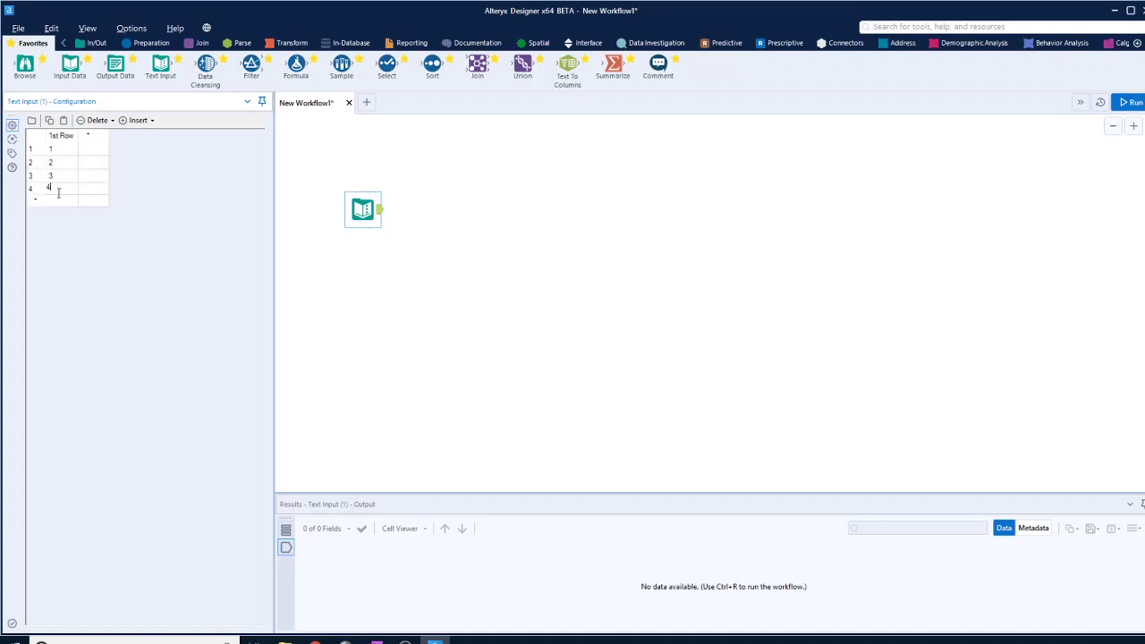
click(63, 200)
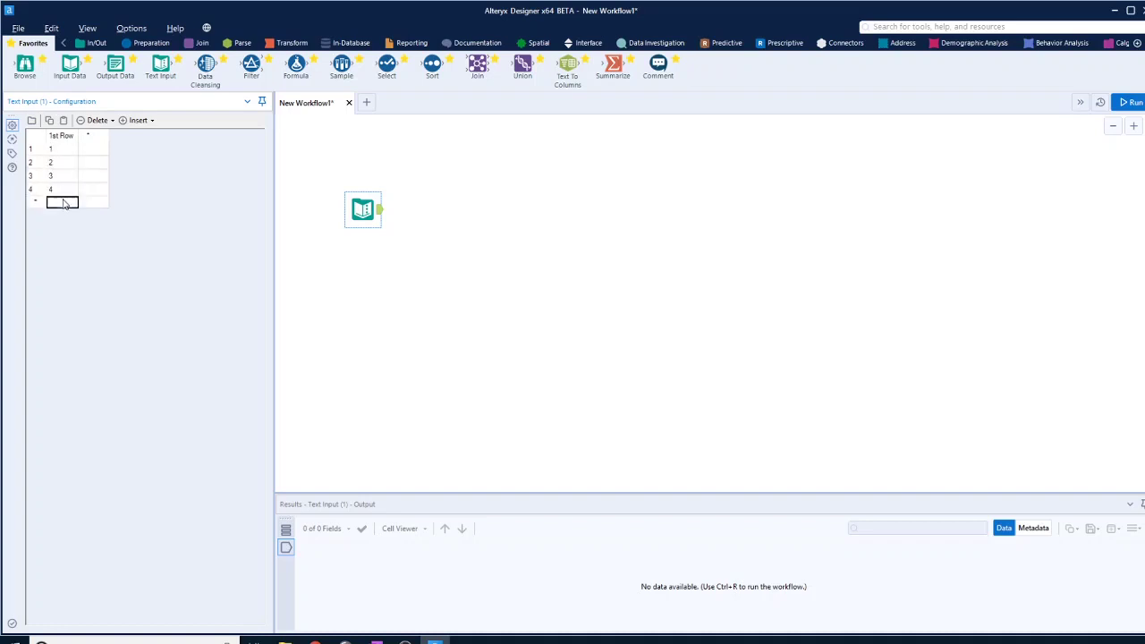
click(483, 252)
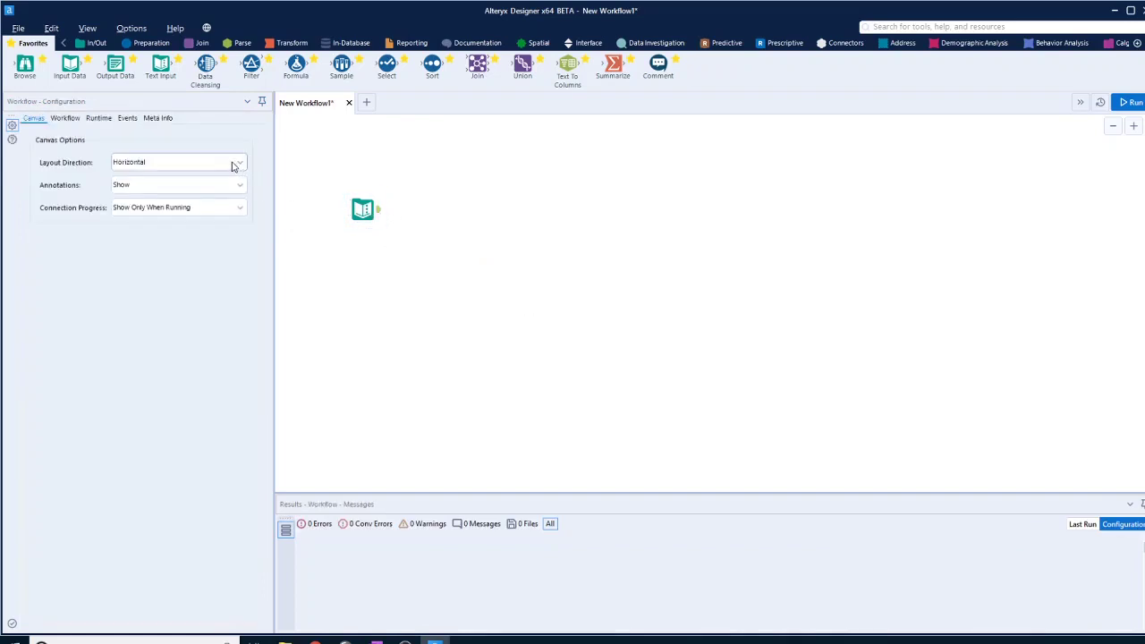
Add a Generate Rows tool connected to the Text Input's output.
click(148, 43)
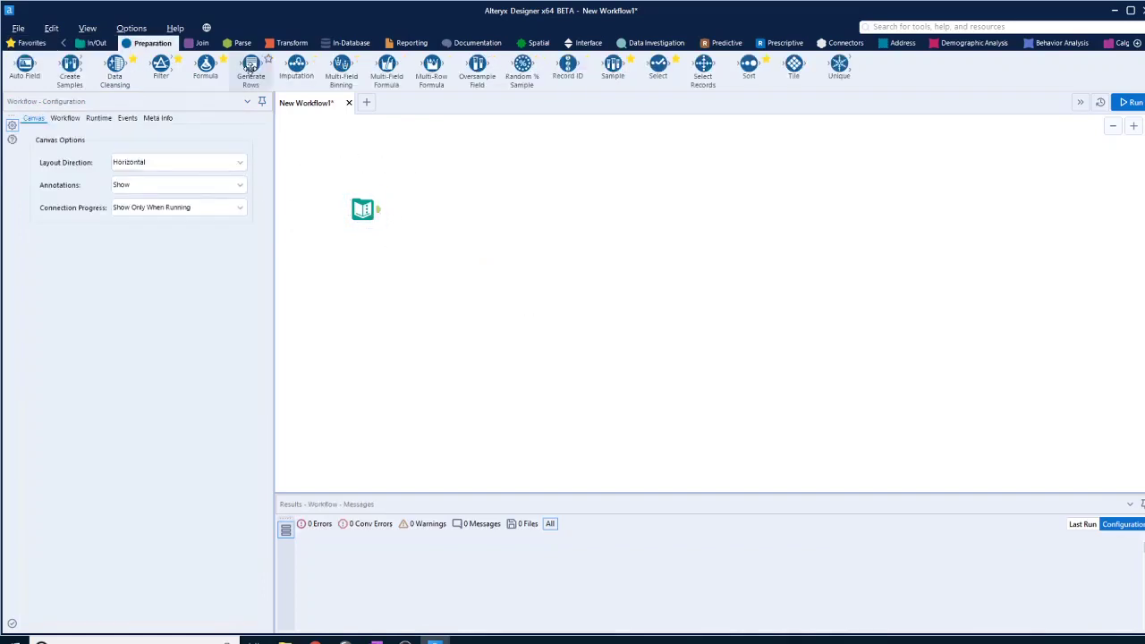
drag(250, 68, 413, 213)
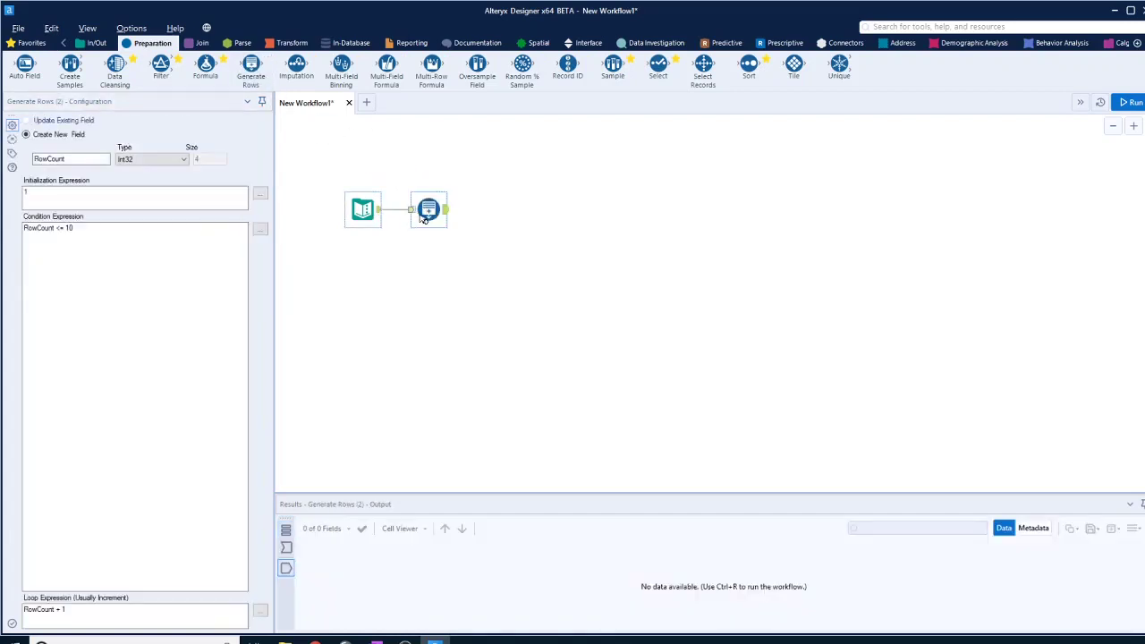
click(424, 220)
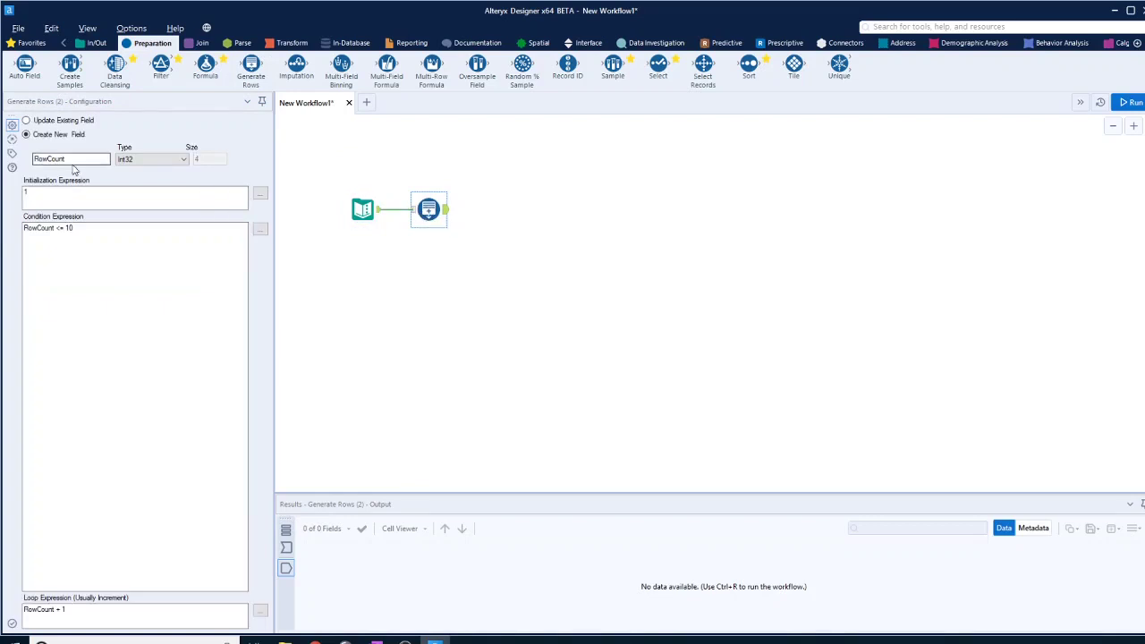
click(366, 212)
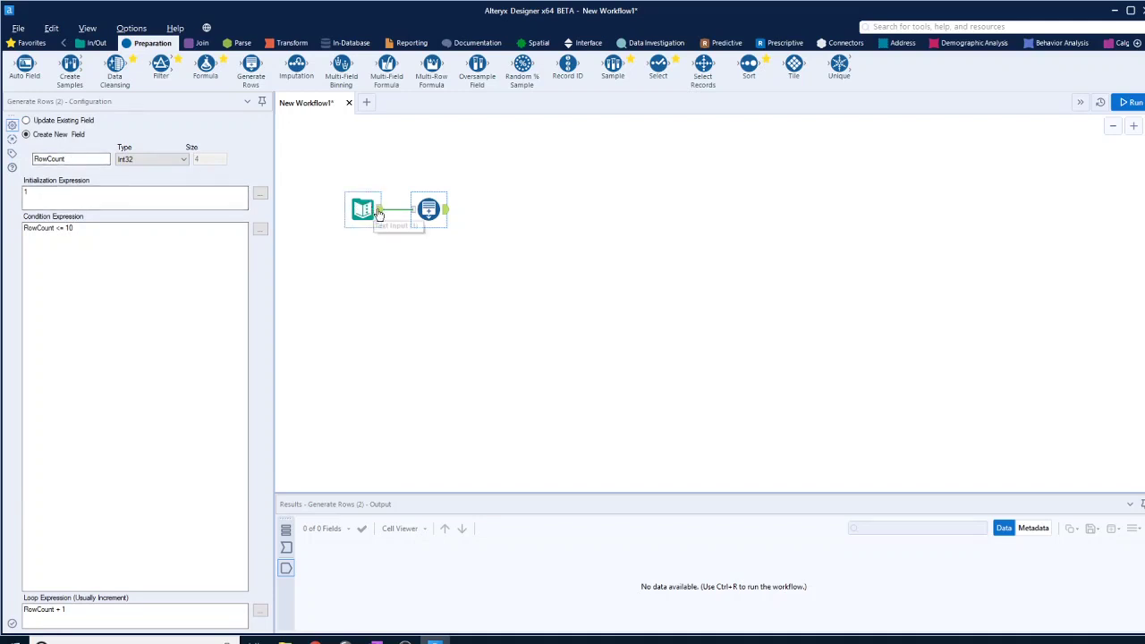
click(429, 209)
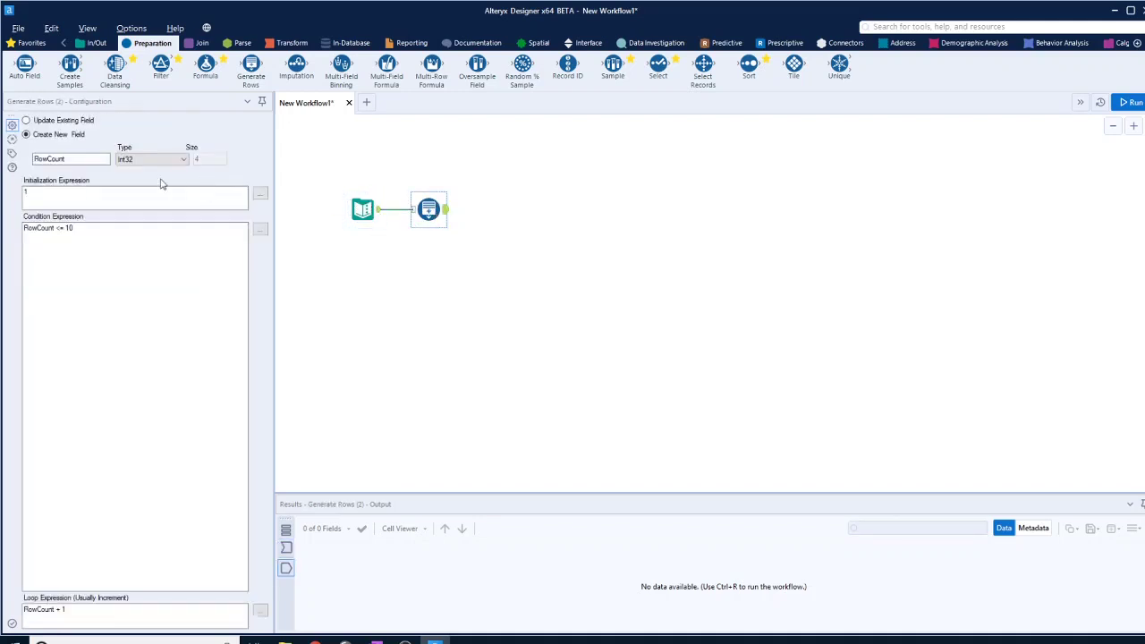
Configure Generate Rows to create the field 2nd row, with condition [2nd row] <= 6 and loop expression [2nd row] + 1.
drag(66, 159, 25, 157)
text(2nd row)
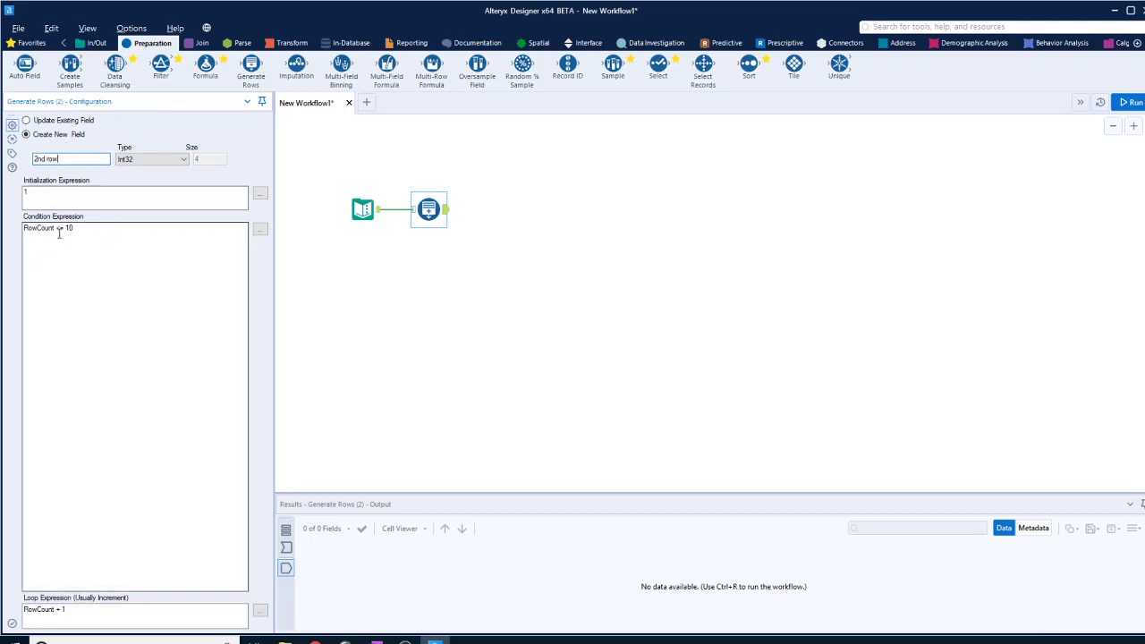
drag(55, 229, 20, 229)
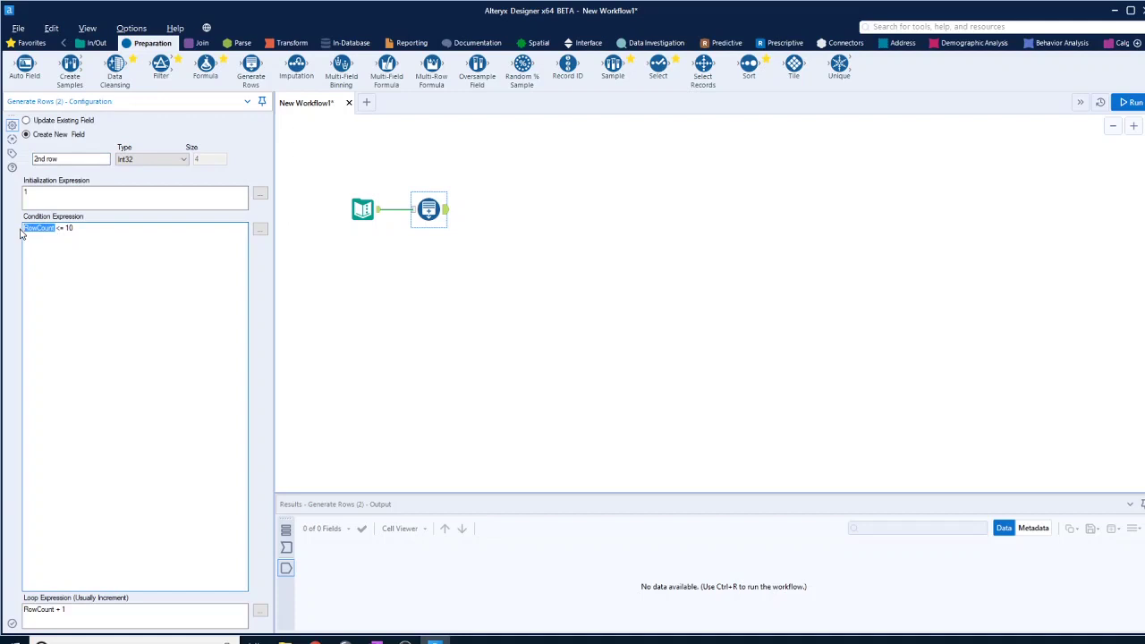
key(BackSpace)
text([2nd row] <= 6)
double_click(54, 609)
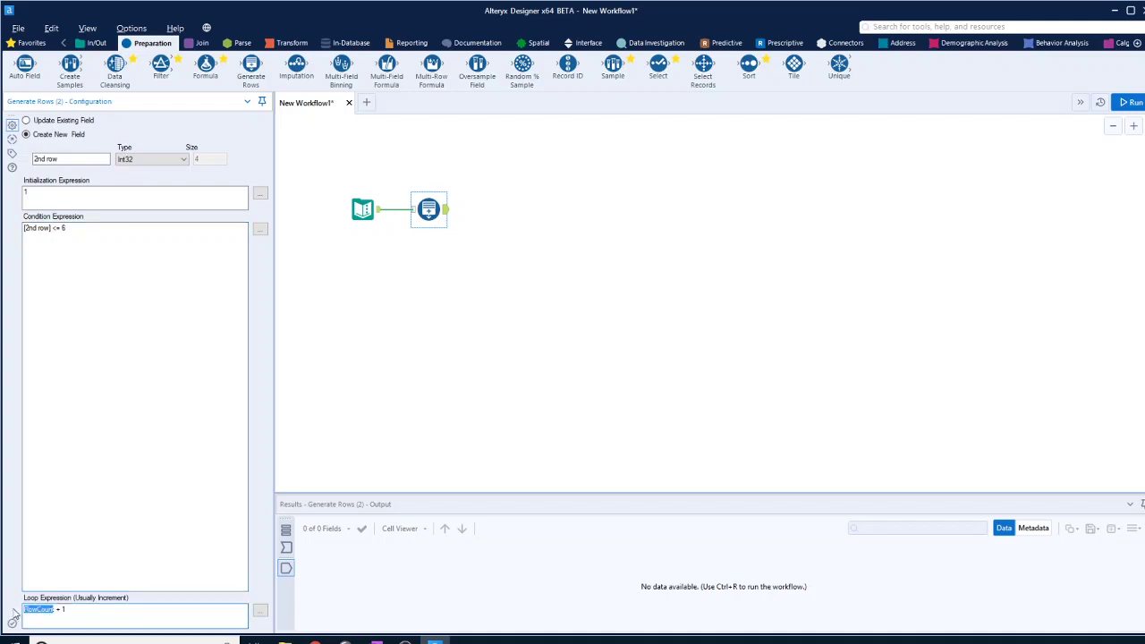
text([2nd row)
Run the workflow and review the generated combinations of 1st Row and 2nd row.
click(1131, 102)
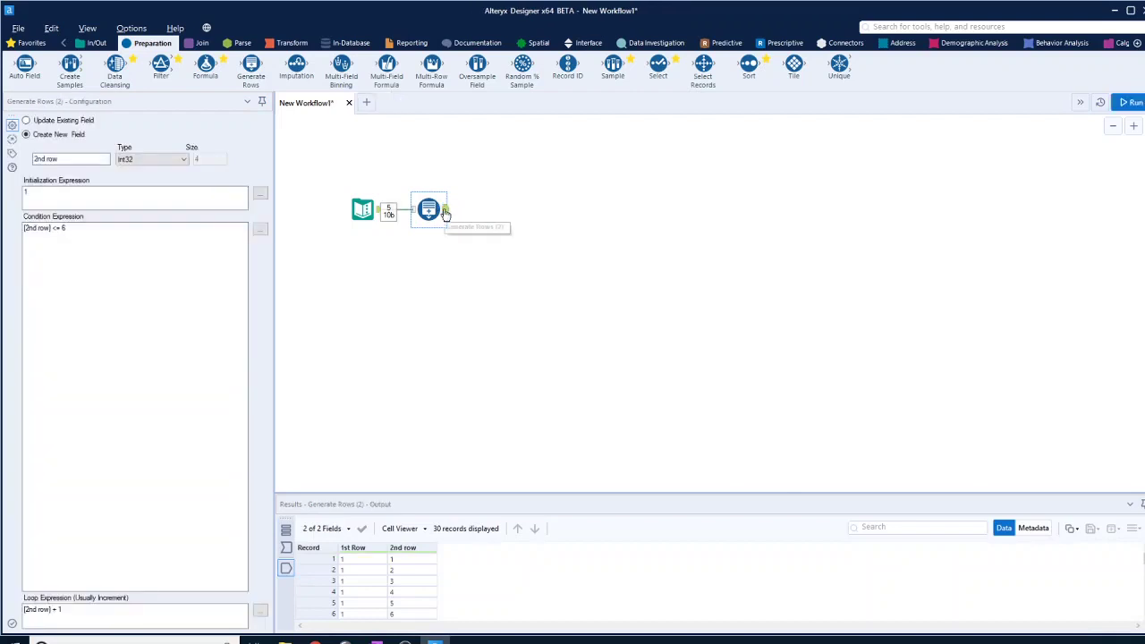
scroll(351, 570, down, 8)
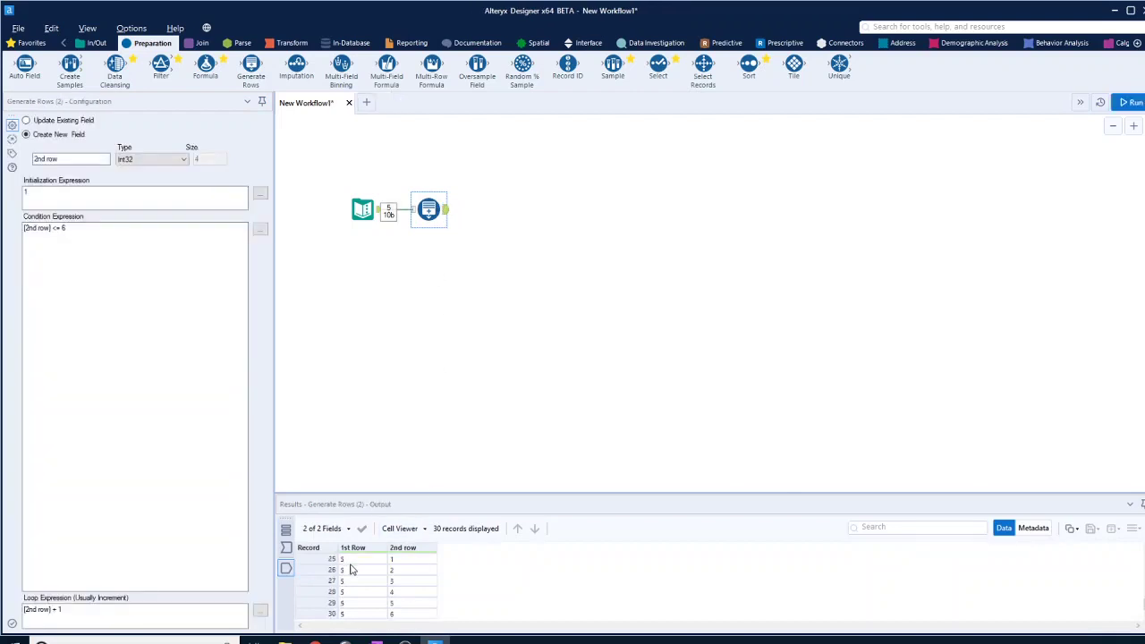
scroll(403, 591, up, 5)
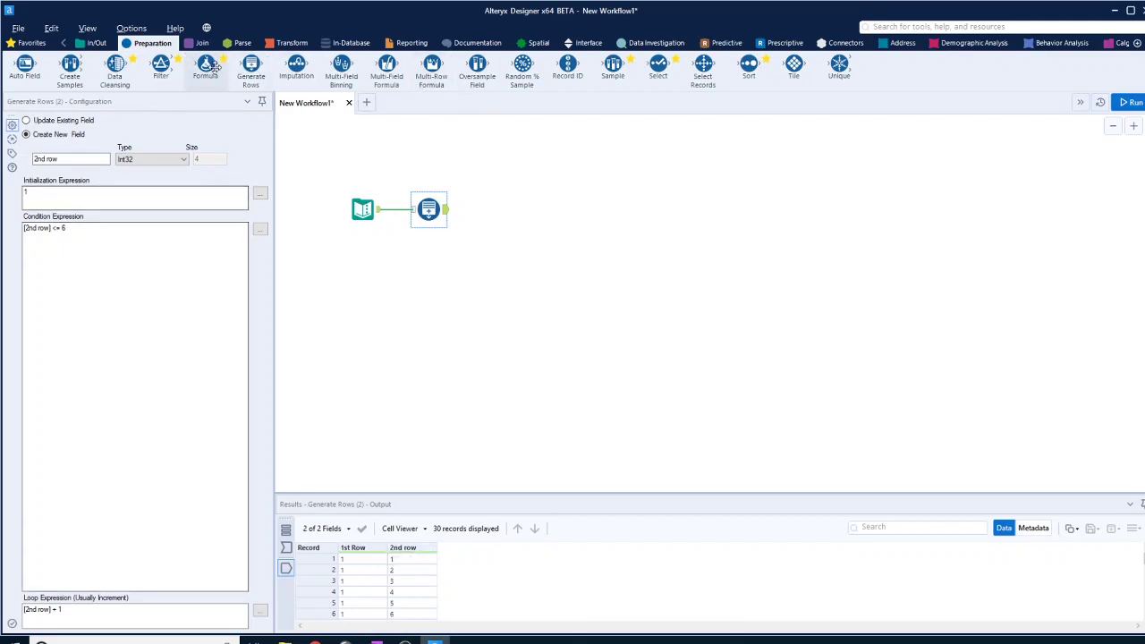
Connect a Formula tool after Generate Rows and add a new output column named 2nd row prop.
drag(206, 64, 494, 211)
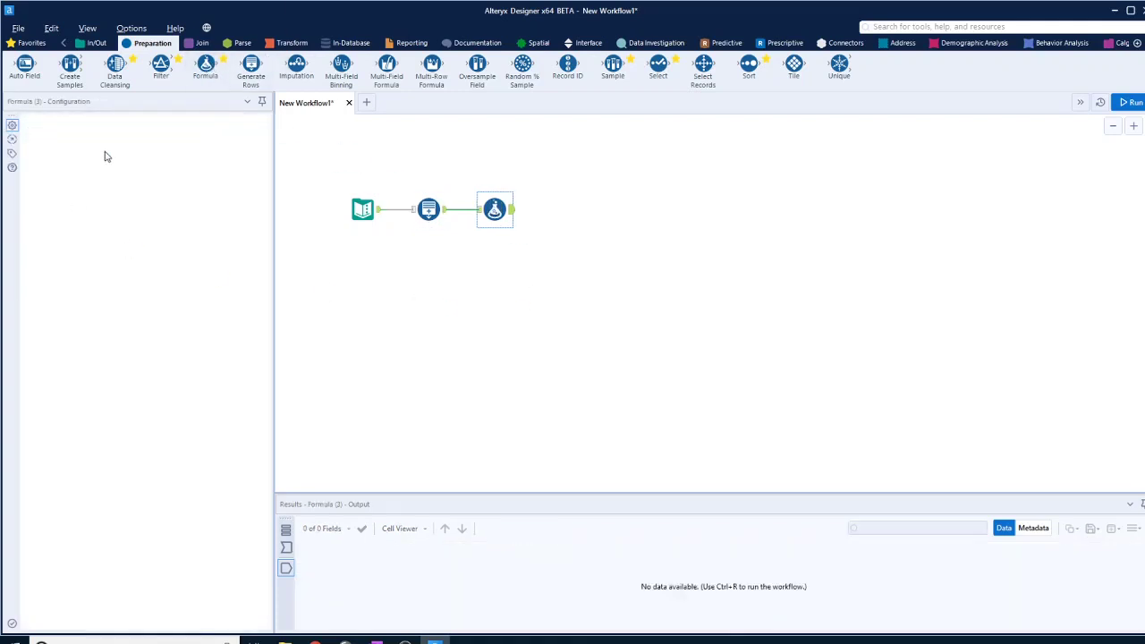
click(35, 147)
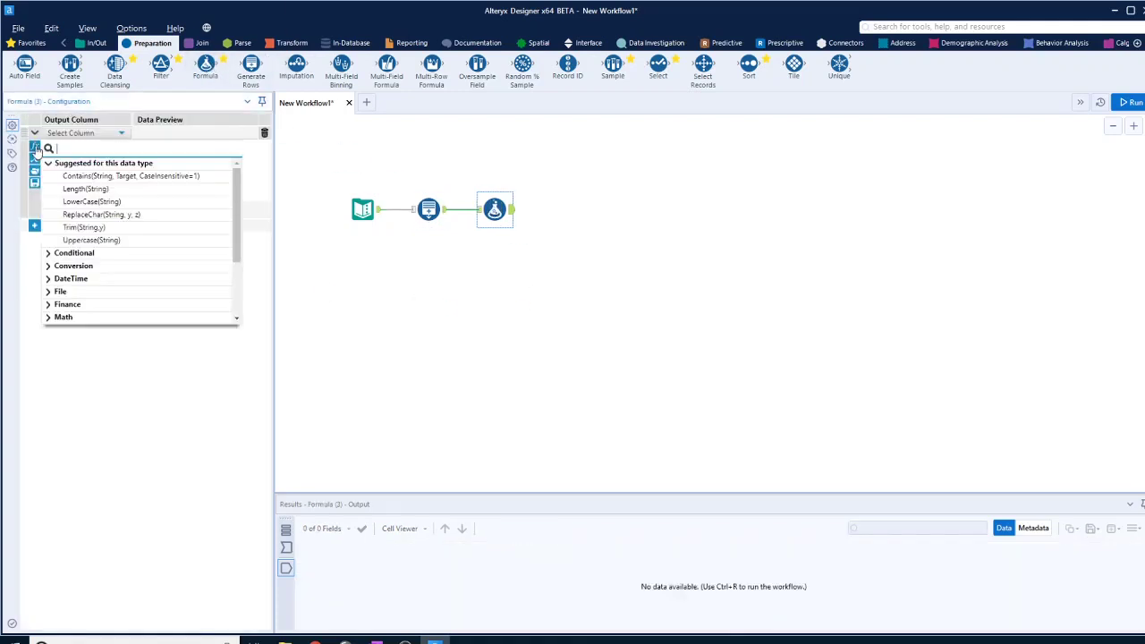
click(87, 133)
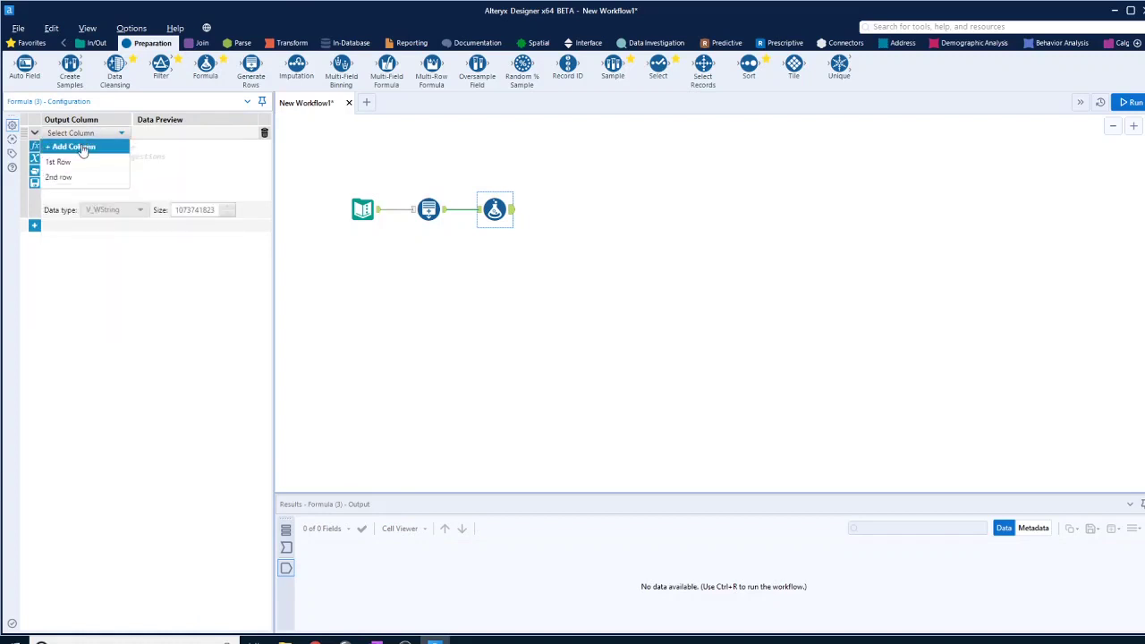
click(82, 146)
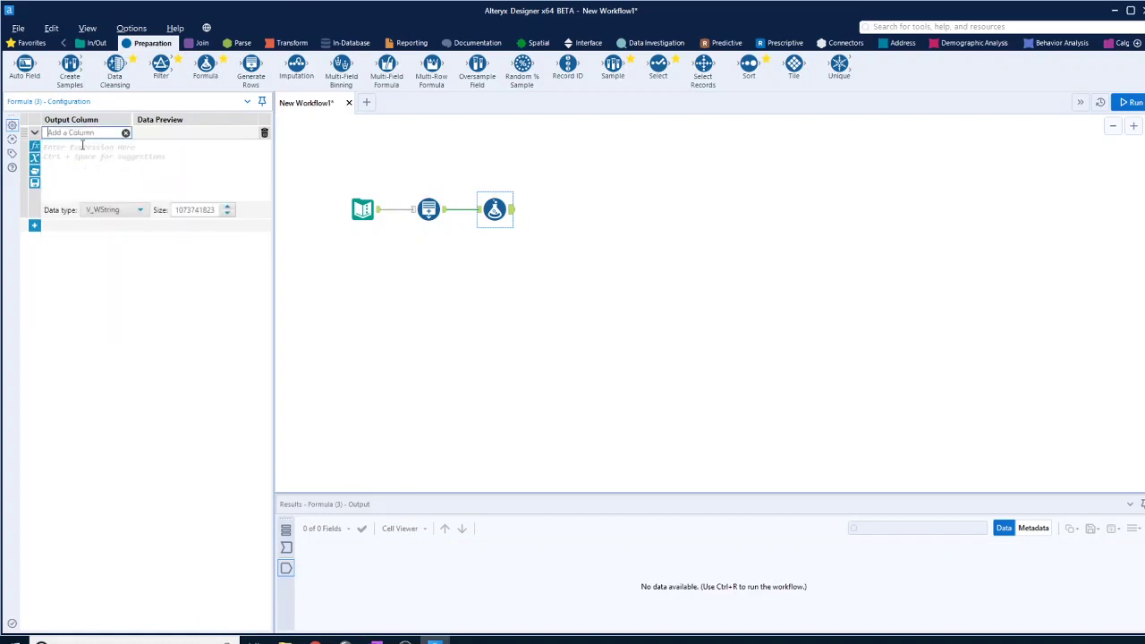
text(2nd row prop)
click(81, 146)
Insert the IF-ELSEIF-ELSE conditional template into the 2nd row prop expression and split its clauses onto separate lines.
click(34, 146)
click(48, 254)
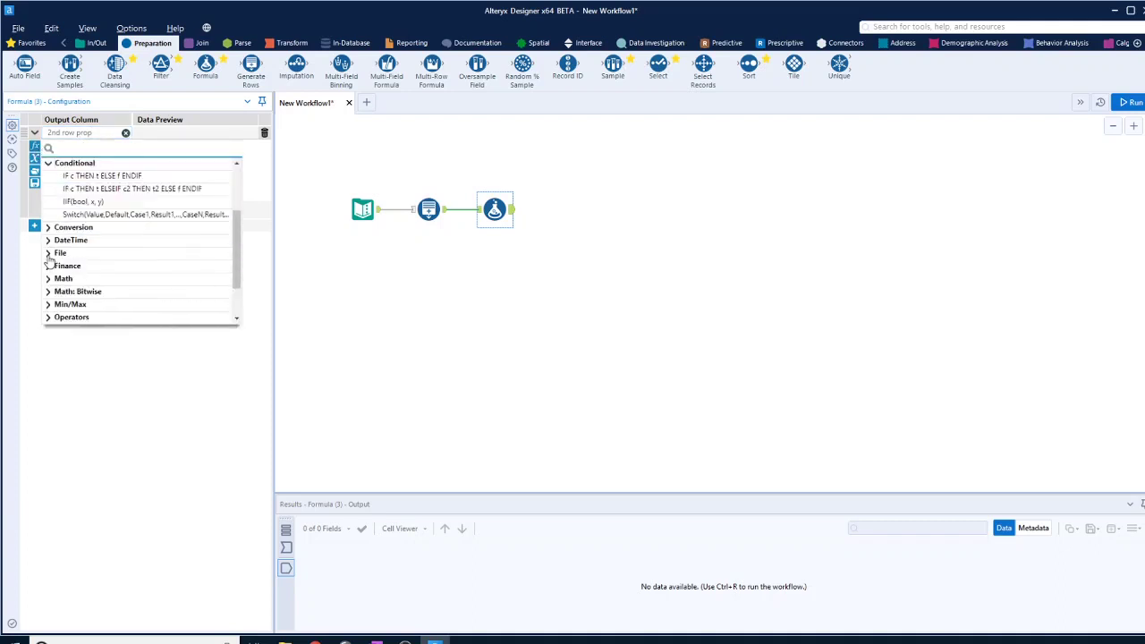
click(96, 190)
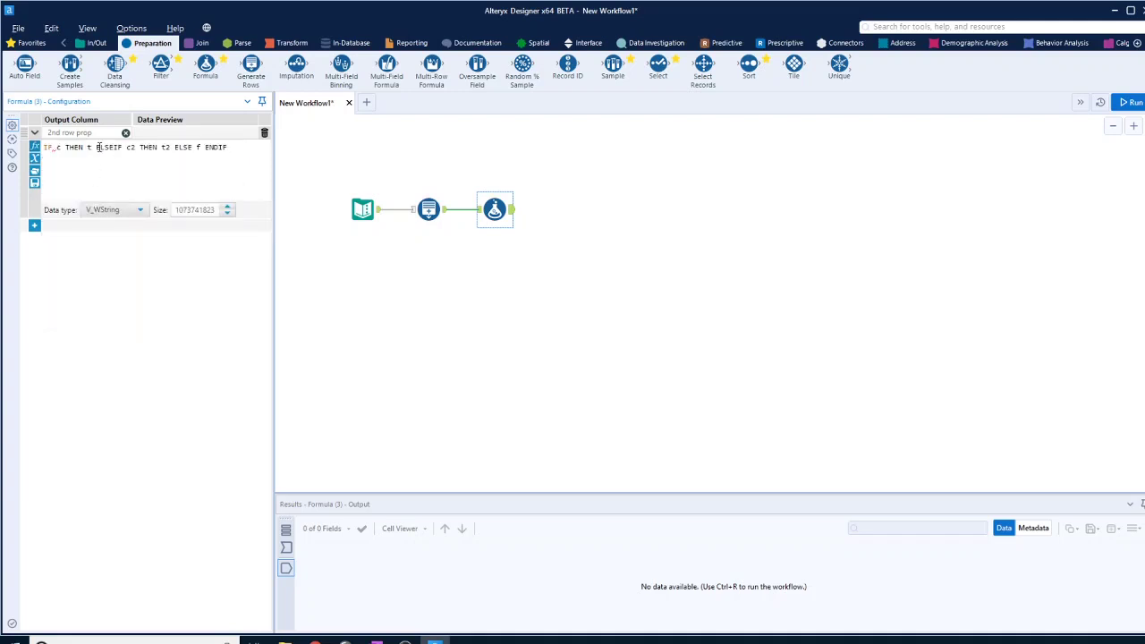
click(97, 148)
key(Return)
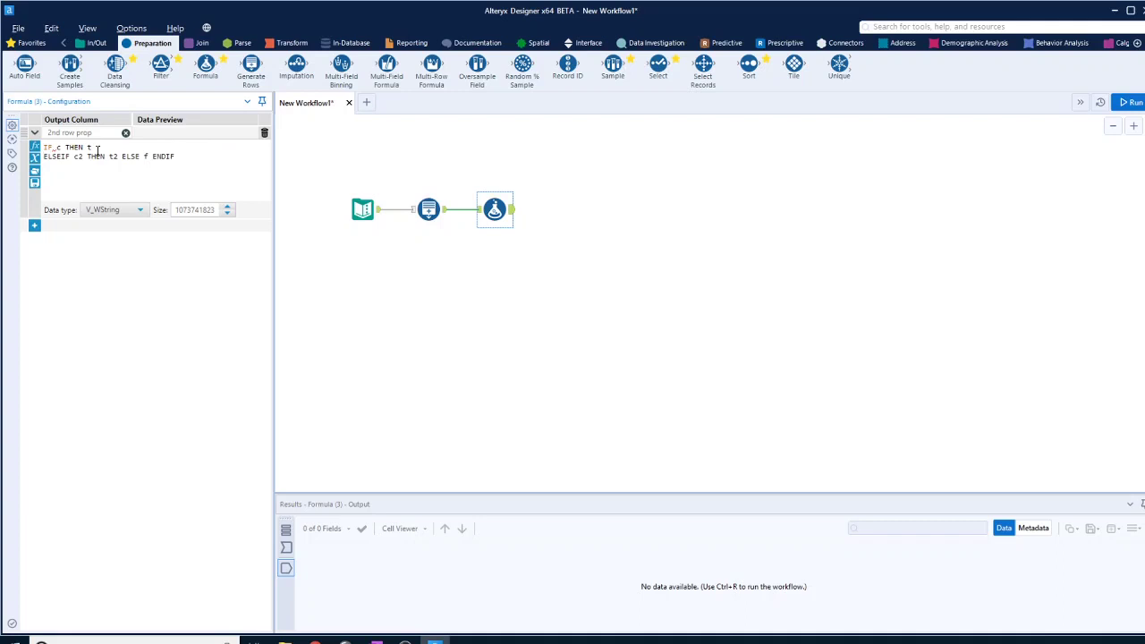
click(123, 157)
key(Return)
Make the first clause return 0.5 when [2nd row]=[1st Row], and consult the Plinko board image in the browser.
key(BackSpace)
text([2)
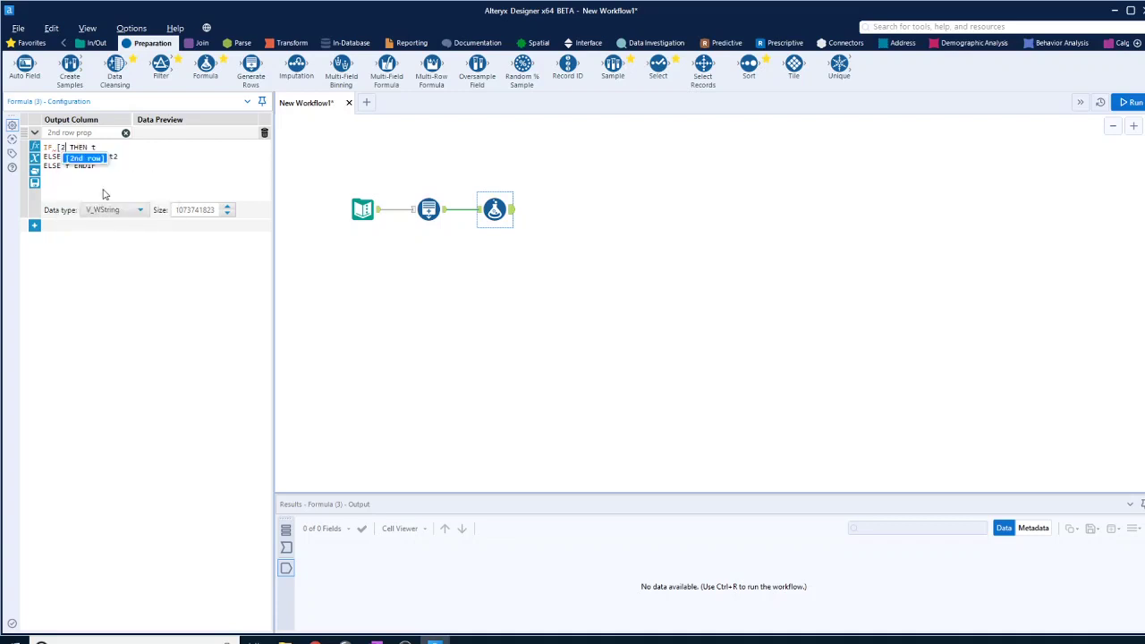
key(Return)
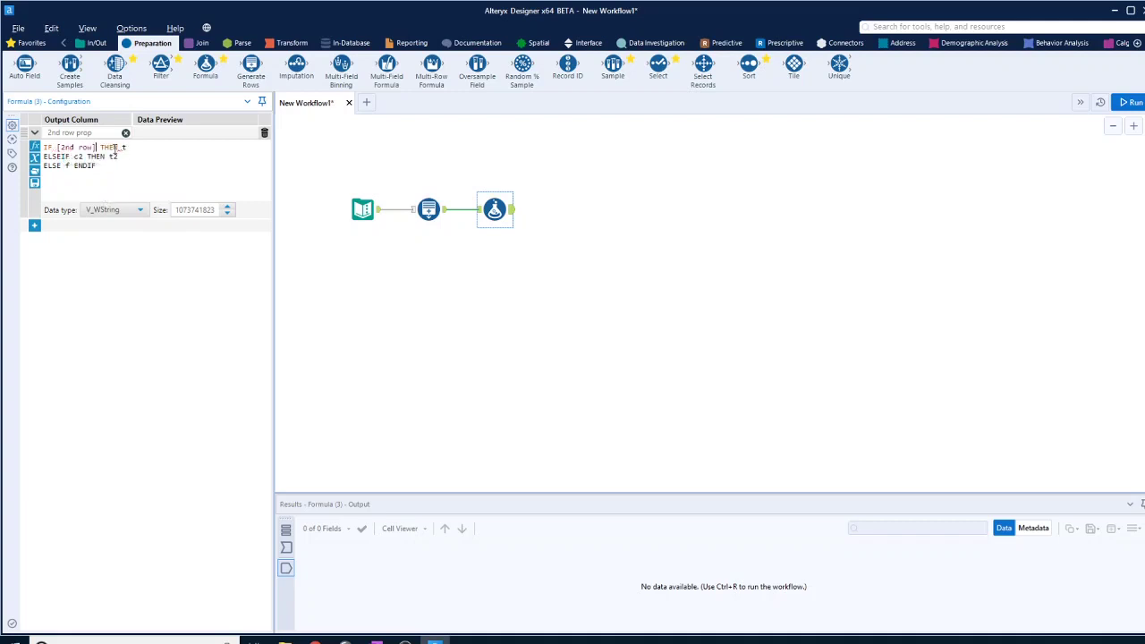
text(=[1)
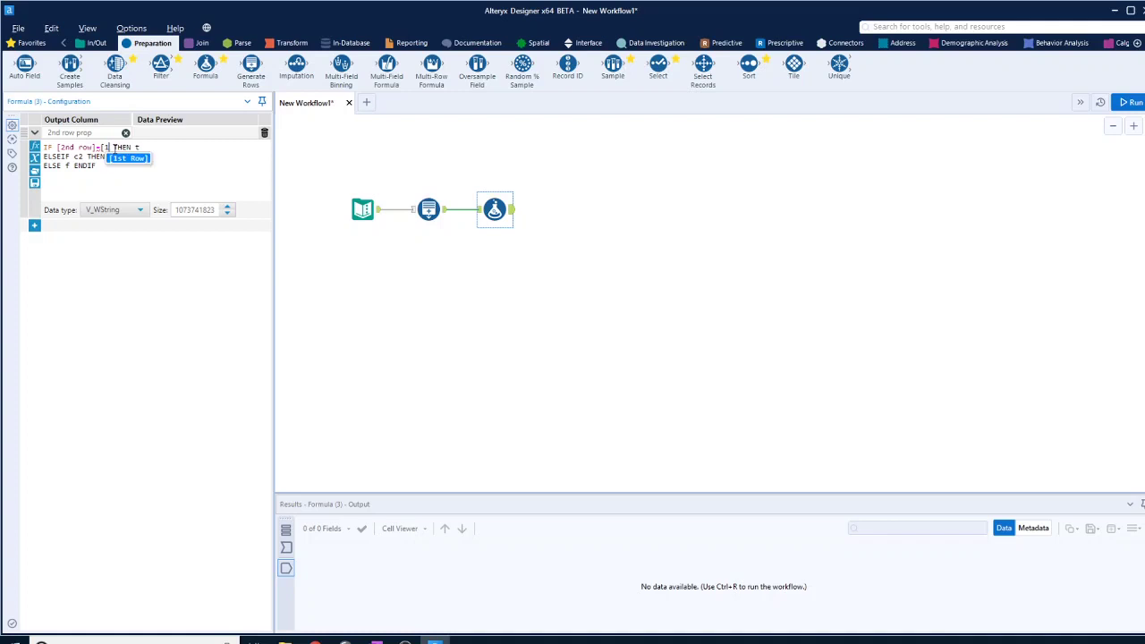
key(Return)
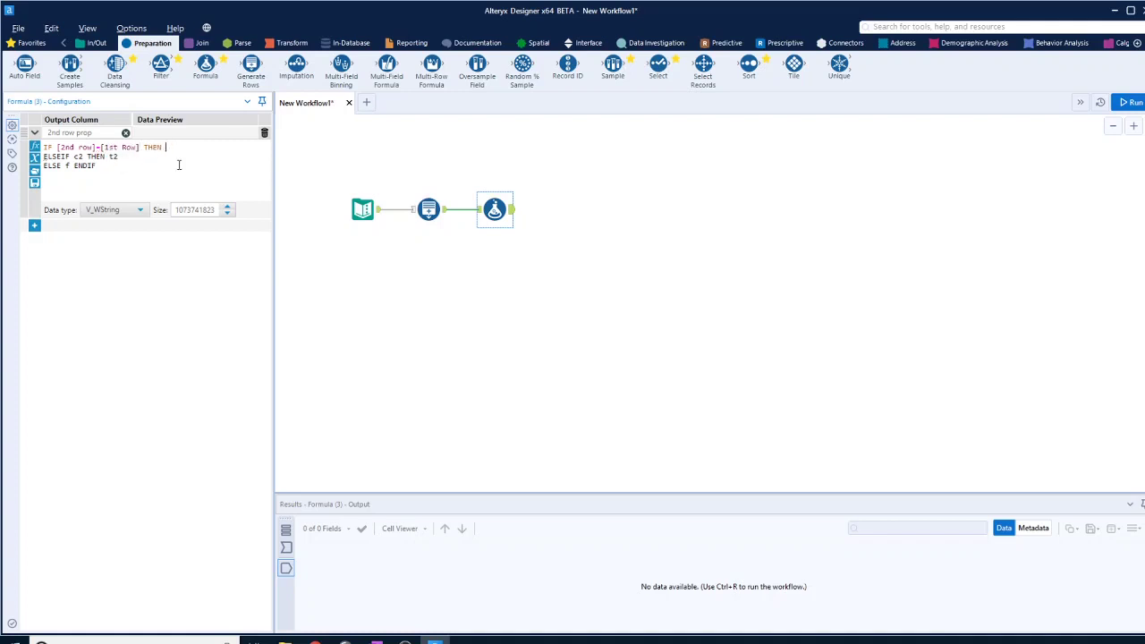
text(THEN 0.5)
click(314, 640)
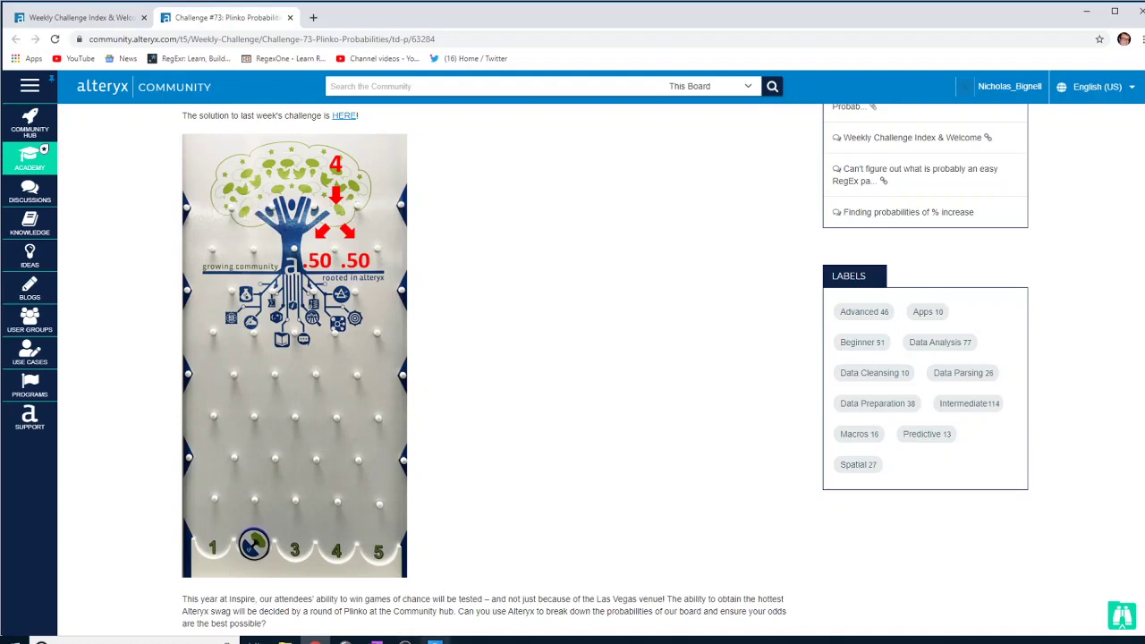
click(434, 641)
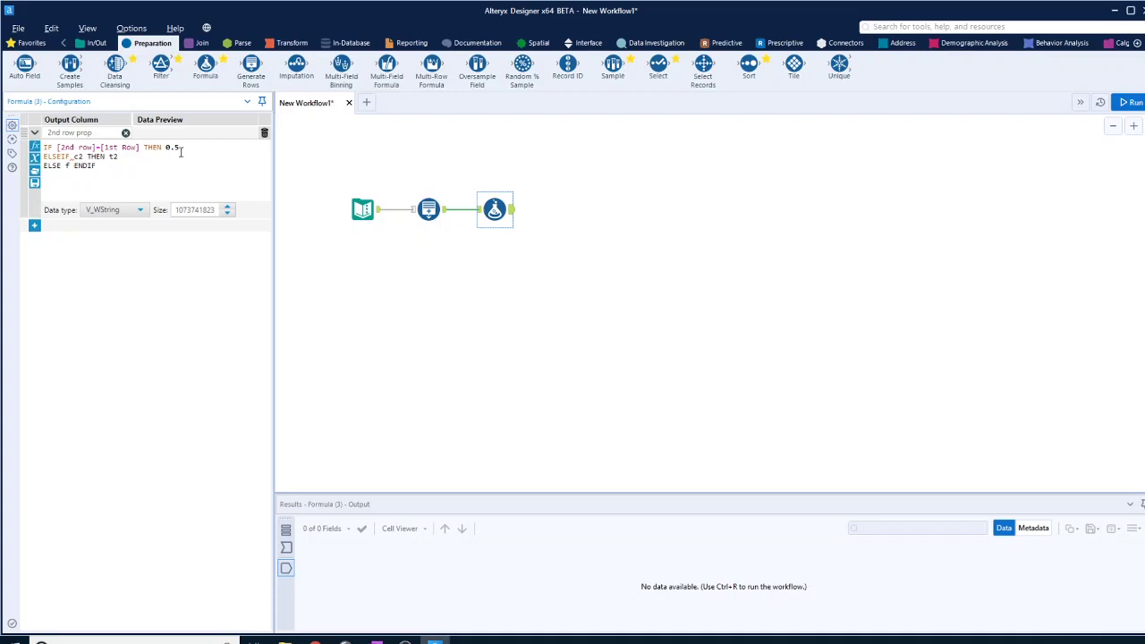
Make the ELSEIF clause of the 2nd row prop expression return 0.5 when [2nd row]=[1st Row]+1.
click(84, 156)
key(BackSpace)
key(BackSpace)
text([)
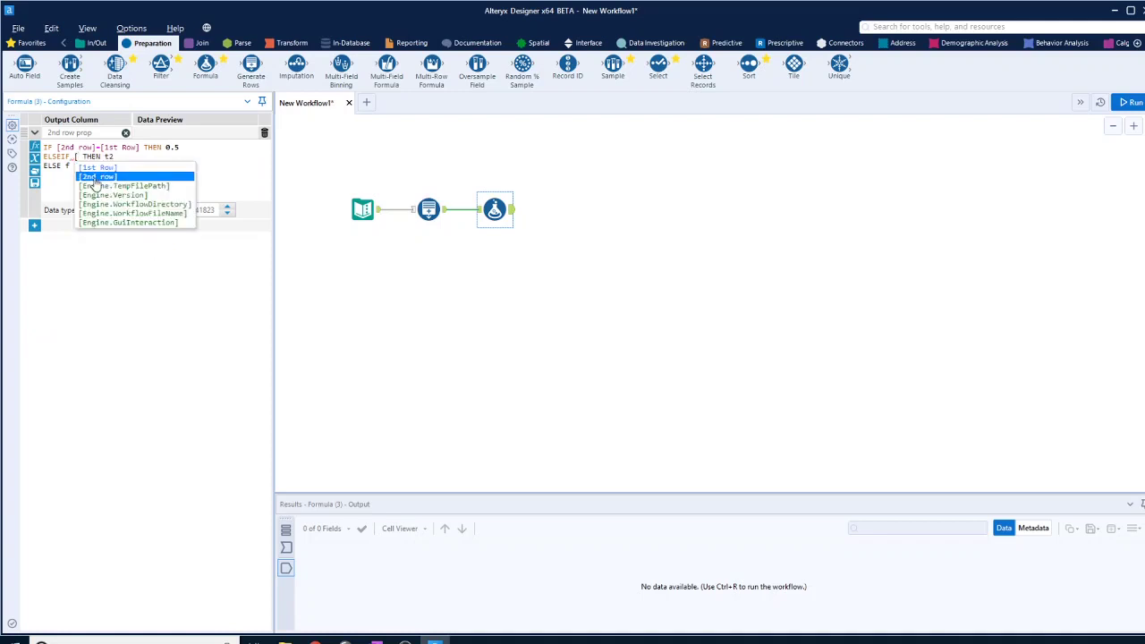
key(Return)
text(=[)
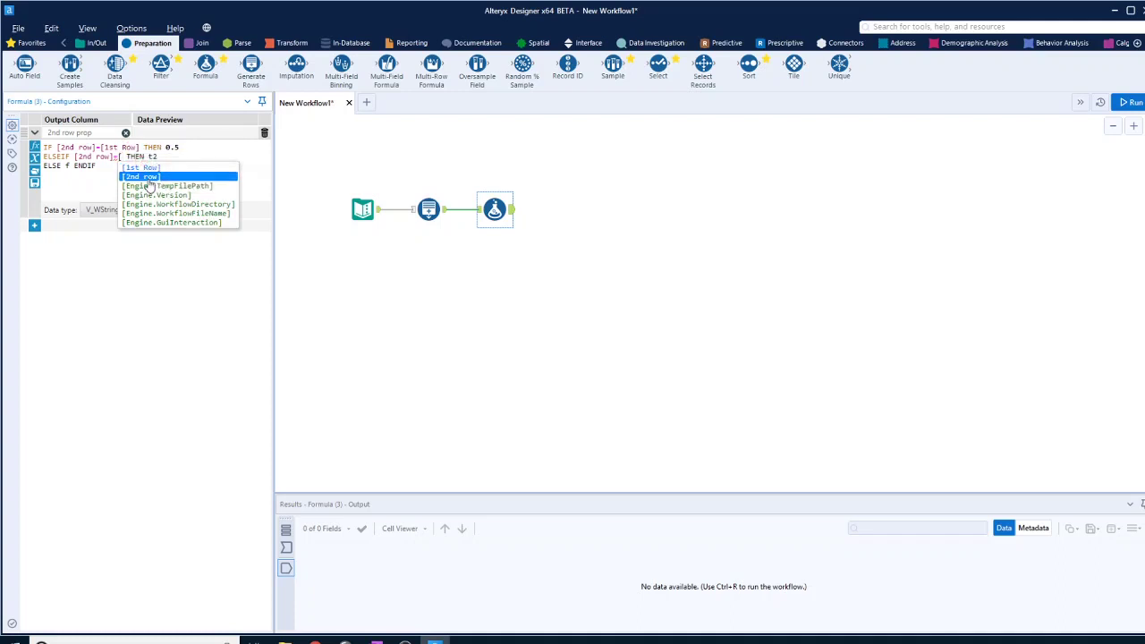
click(144, 169)
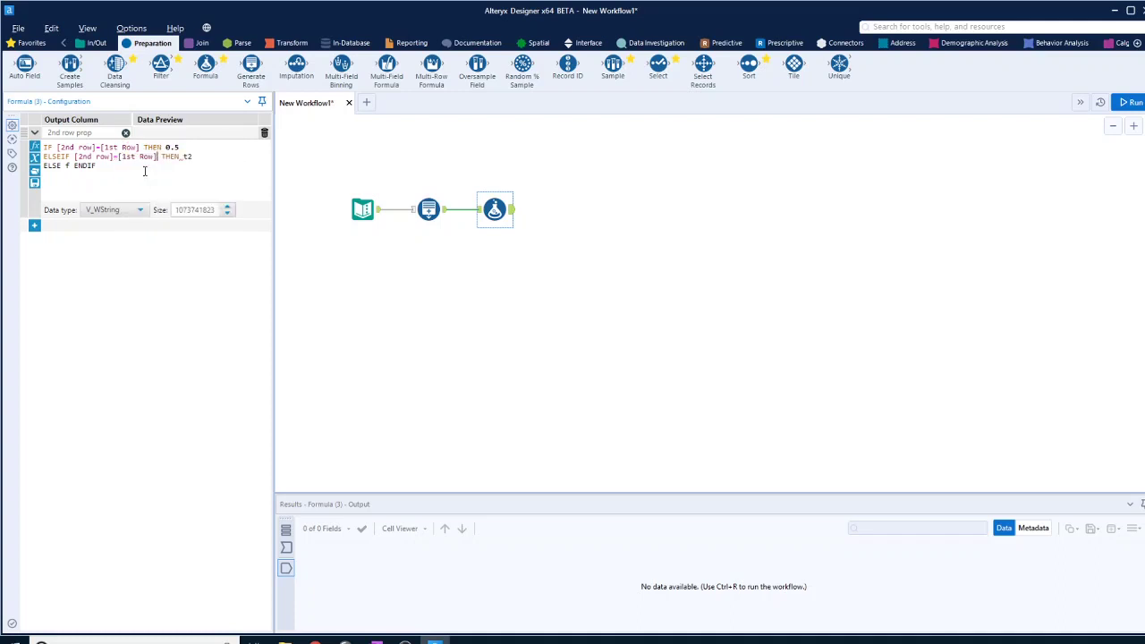
text(+1)
text(0.5)
Set the ELSE result of the 2nd row prop expression to 0, and check the logic against the Plinko board image in the browser.
click(68, 165)
key(BackSpace)
text(0)
click(315, 640)
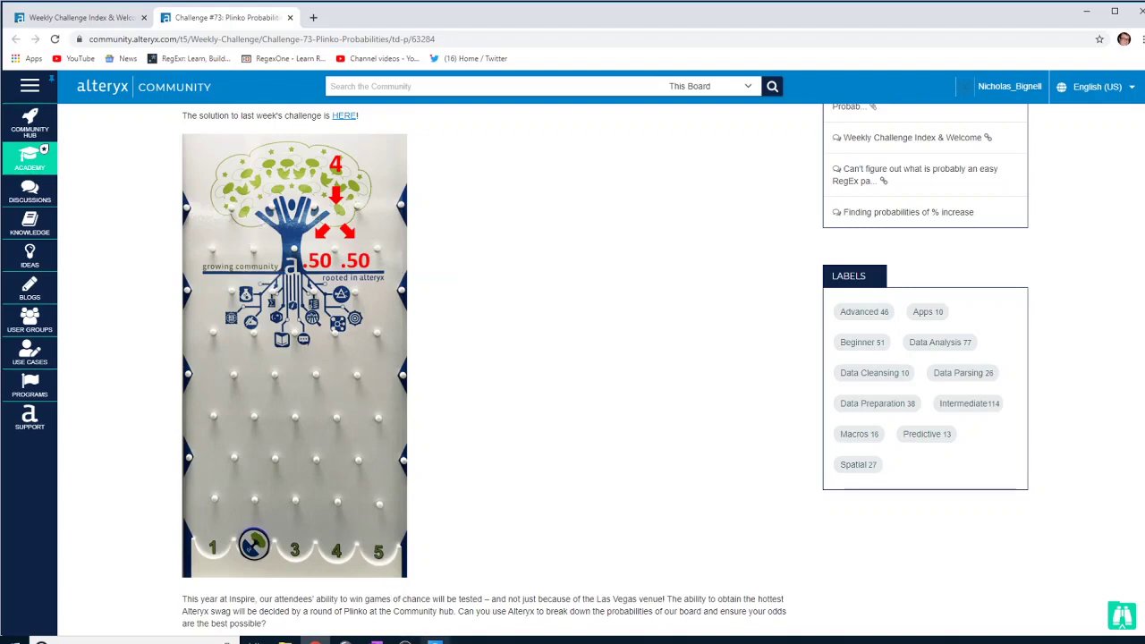
click(435, 640)
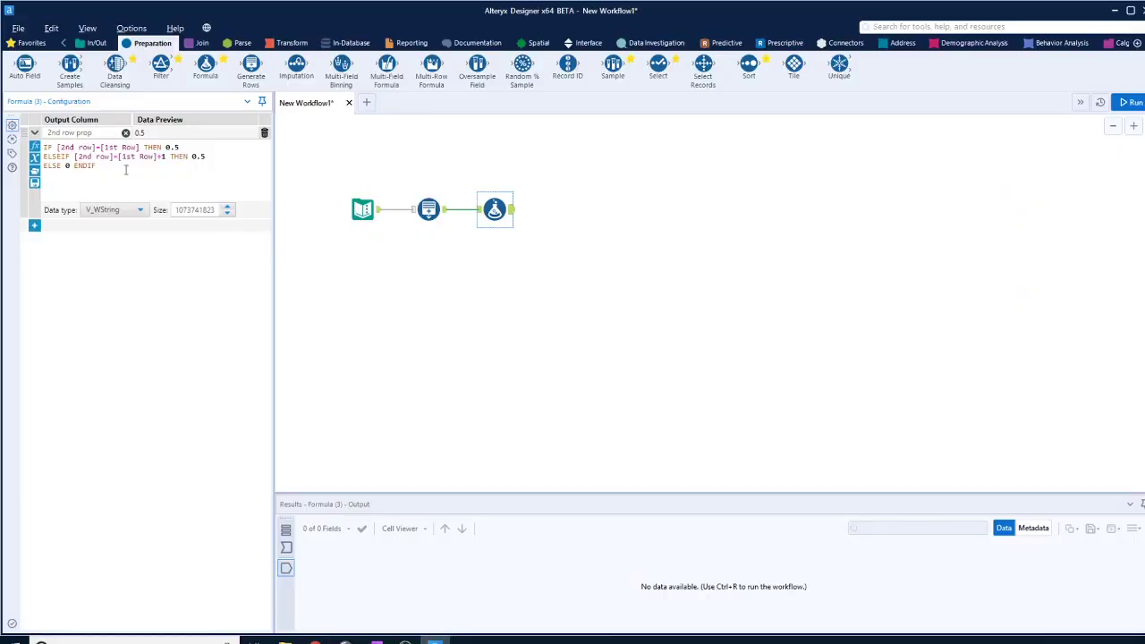
Run the workflow and review the 2nd row prop values for each combination of 1st Row and 2nd row.
click(1130, 102)
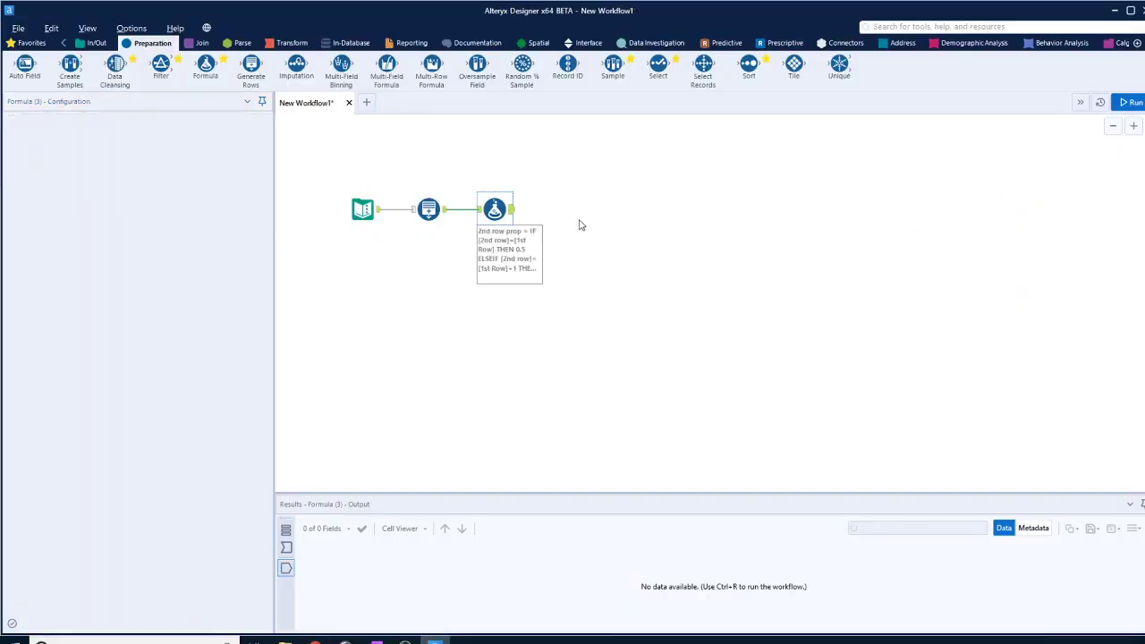
click(495, 209)
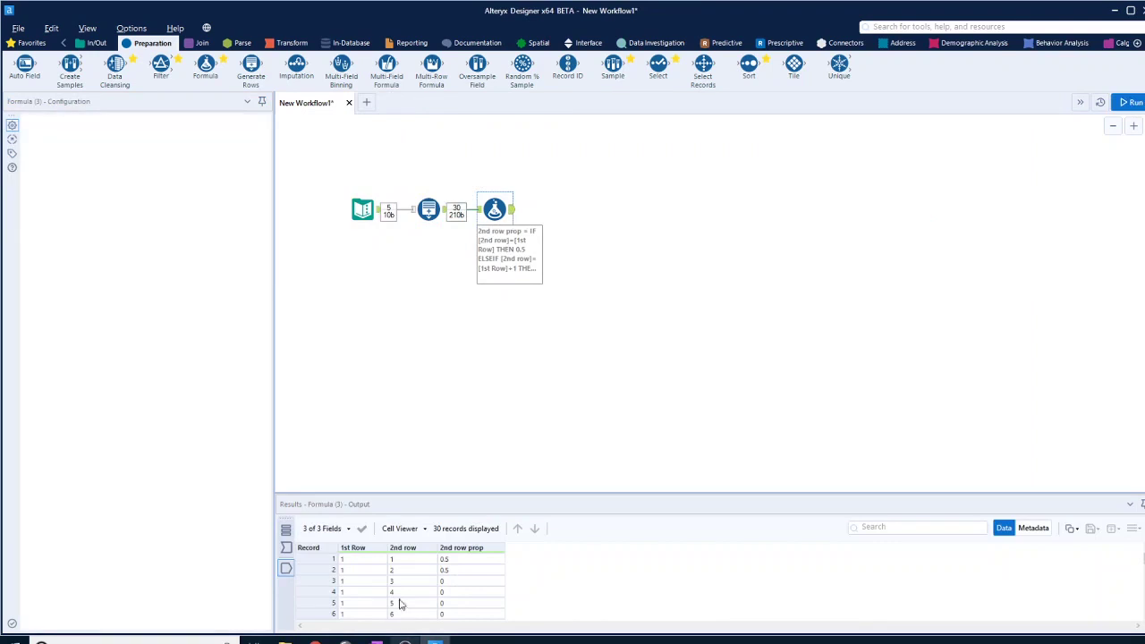
scroll(433, 577, down, 4)
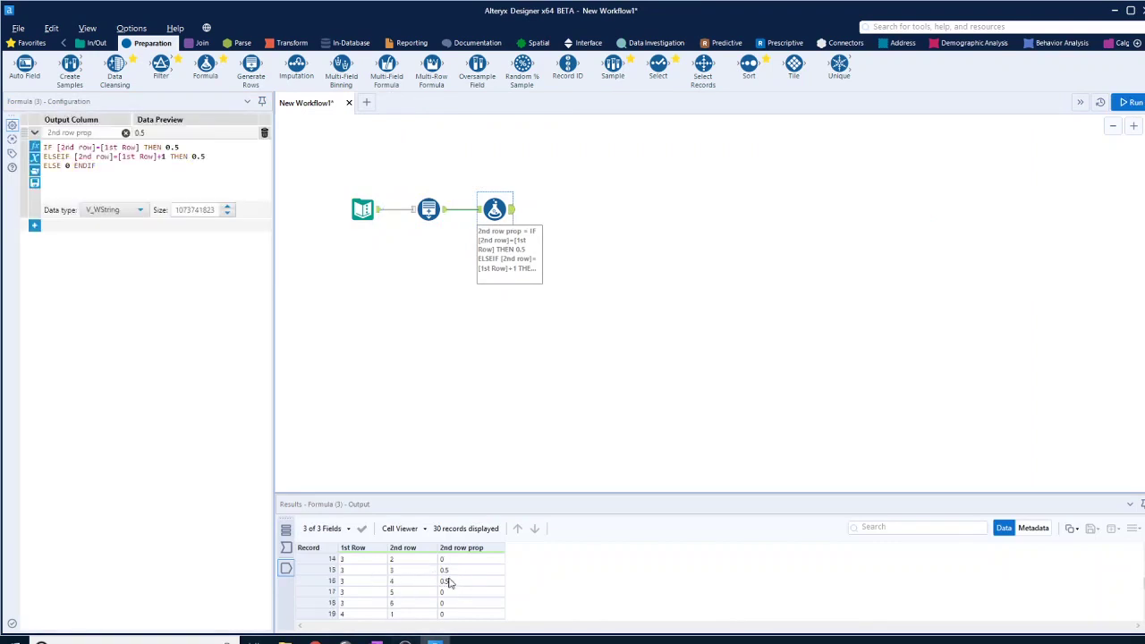
scroll(452, 580, down, 2)
scroll(452, 579, down, 2)
scroll(451, 608, up, 8)
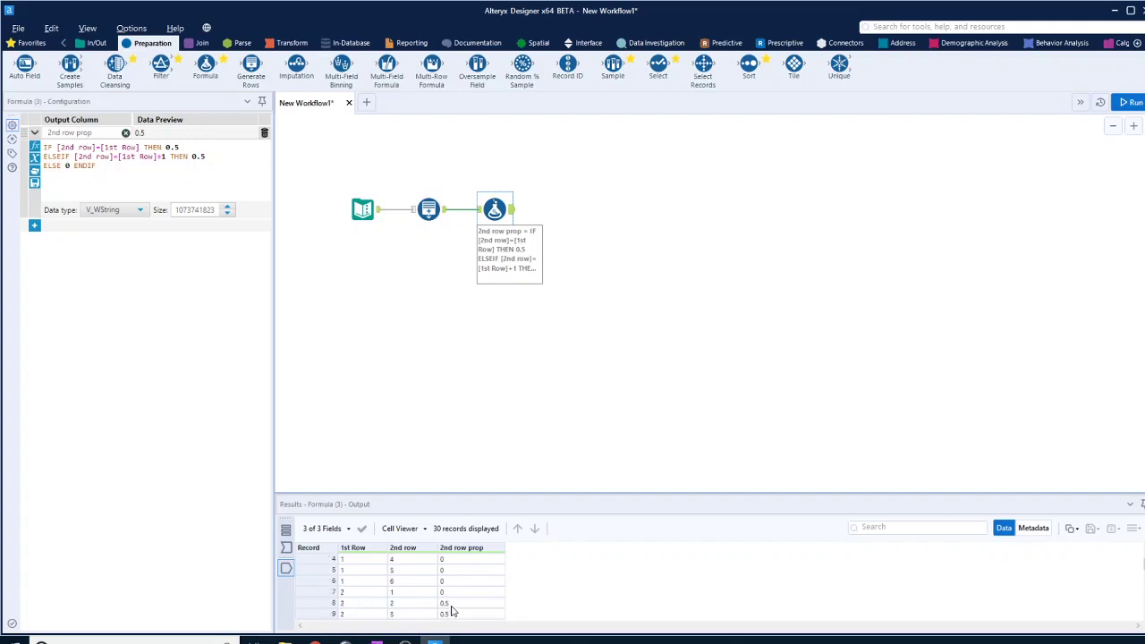